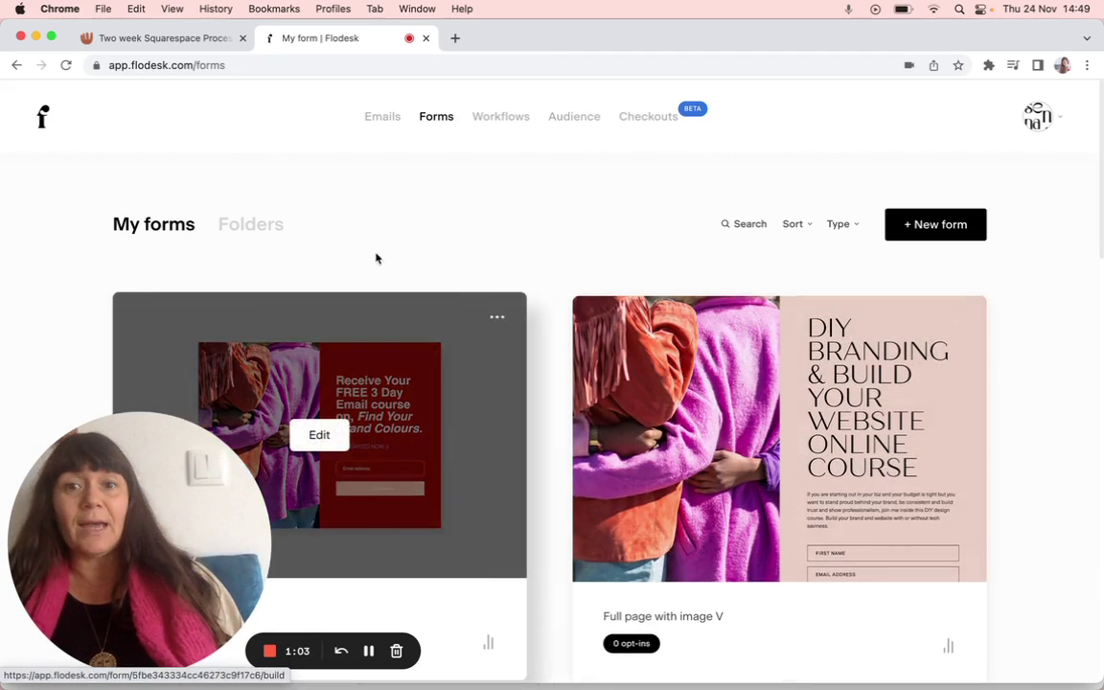
# Step: Open the 'Popup with image' form in Flodesk's builder at its Design step
pyautogui.scroll(-5, 374, 442)
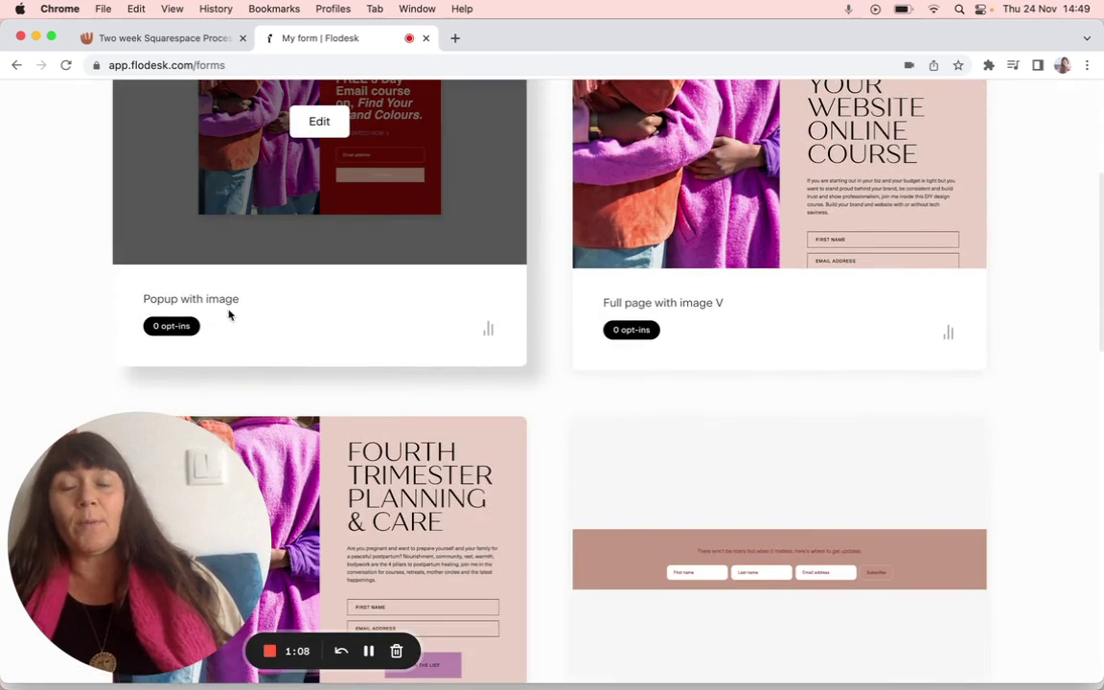
pyautogui.scroll(2, 241, 308)
pyautogui.scroll(1, 240, 308)
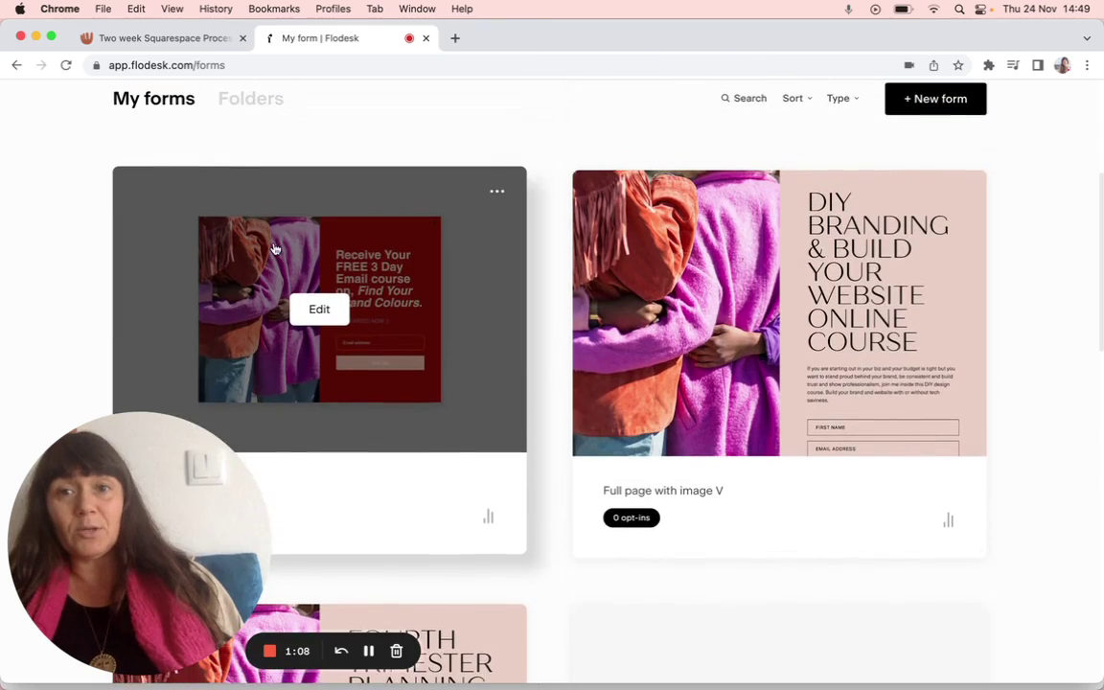
pyautogui.click(321, 311)
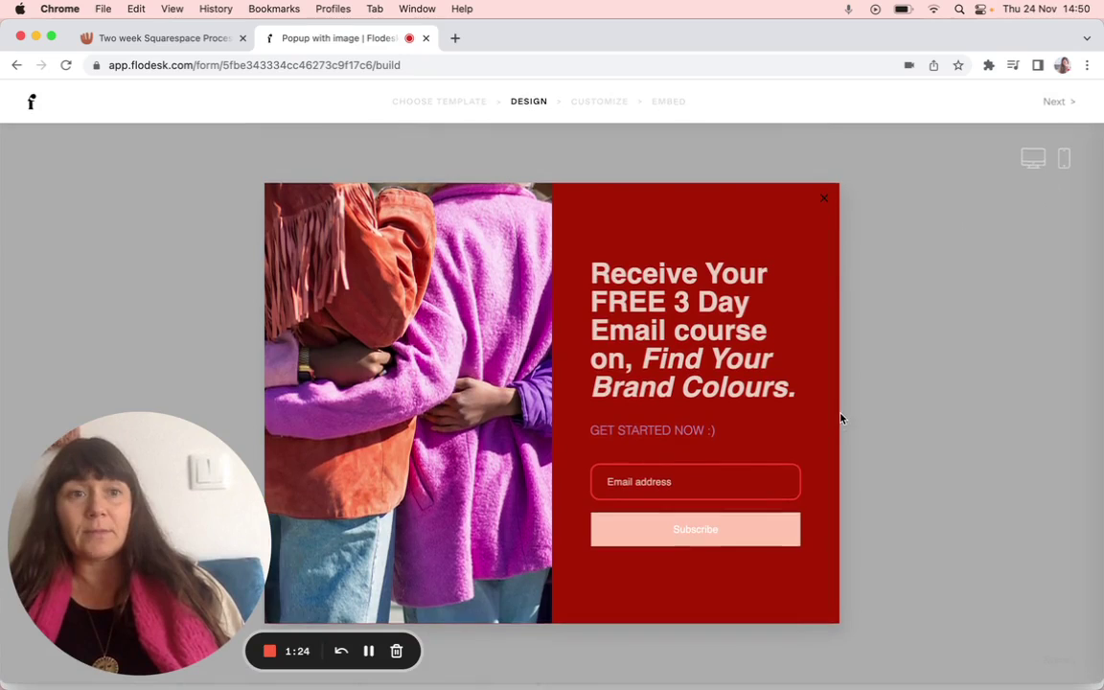
# Step: Keep double opt-in off, 10-second delay and redirect URL, then copy the popup's header embed code
pyautogui.click(1059, 103)
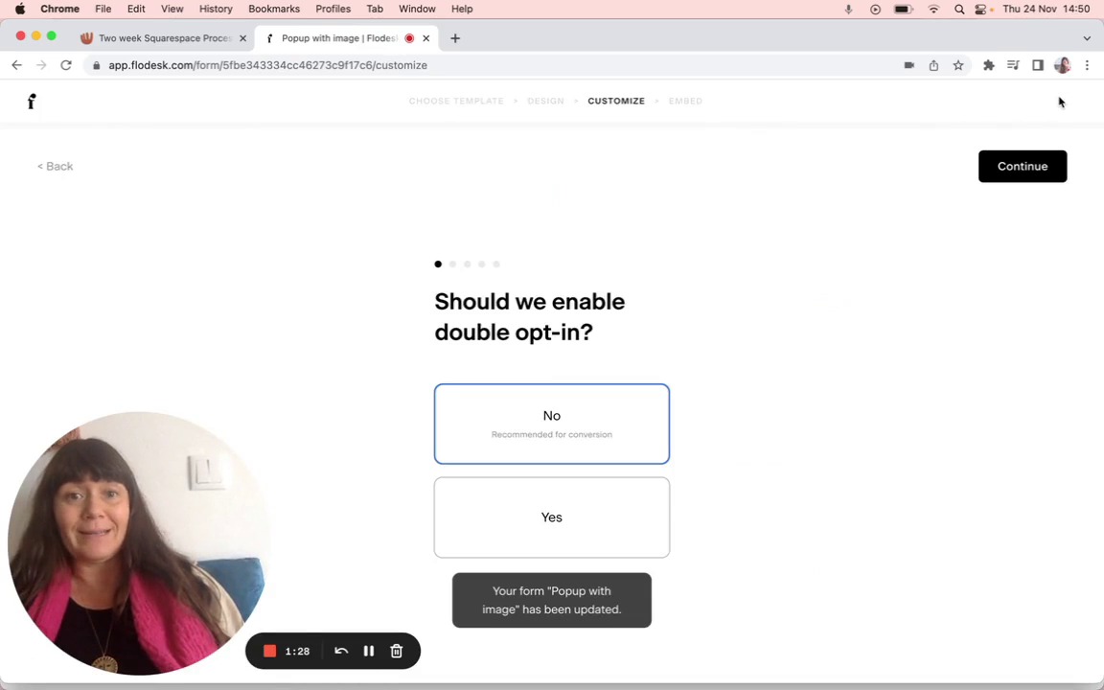
pyautogui.click(1023, 171)
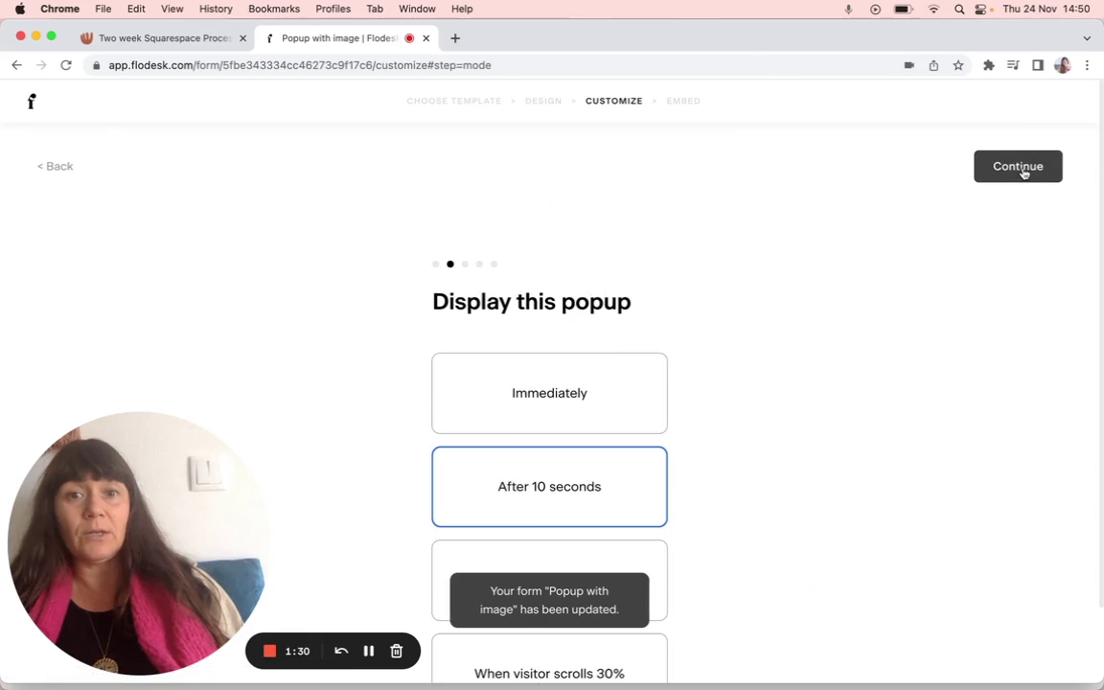
pyautogui.click(1023, 171)
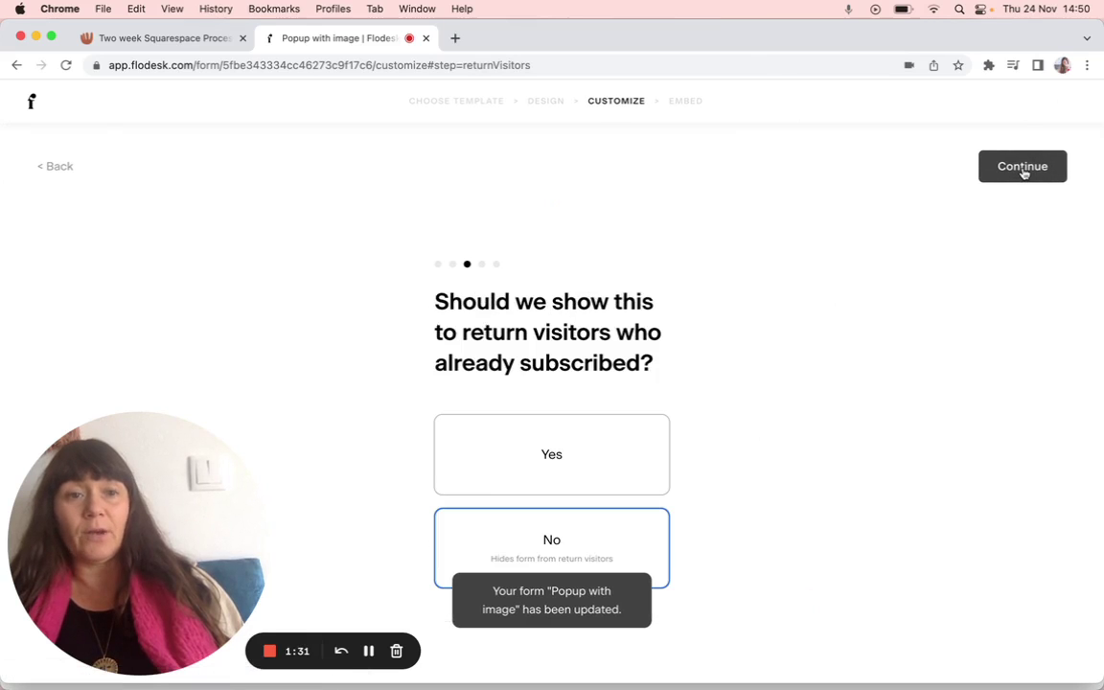
pyautogui.click(1023, 170)
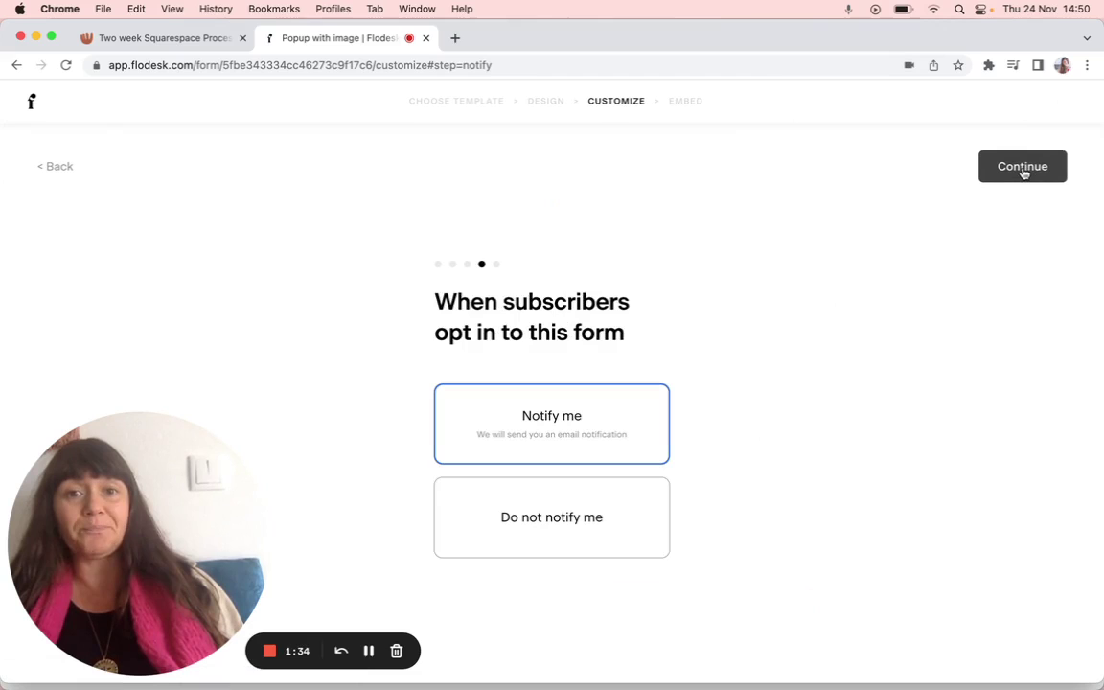
pyautogui.click(1023, 171)
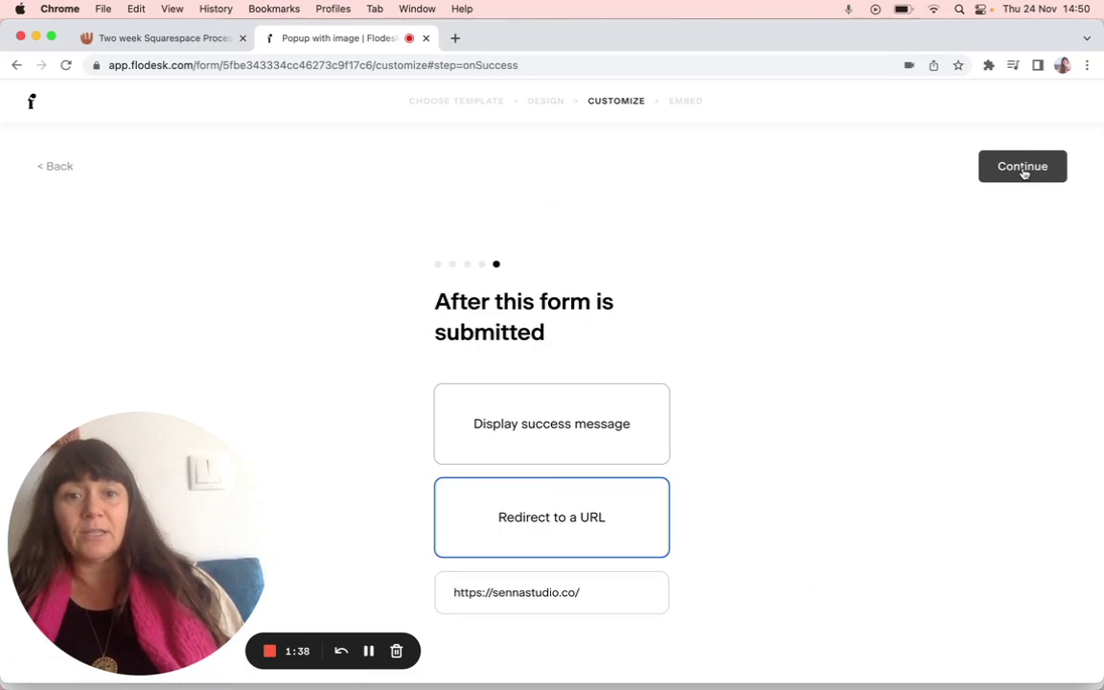
pyautogui.click(1022, 169)
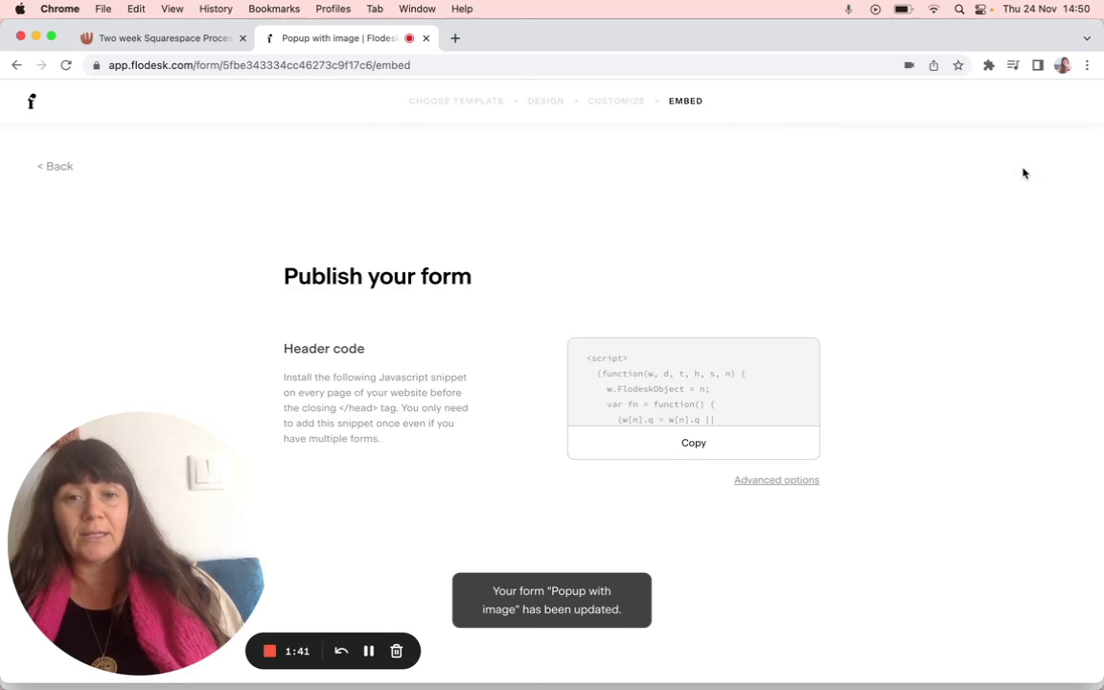
pyautogui.click(669, 455)
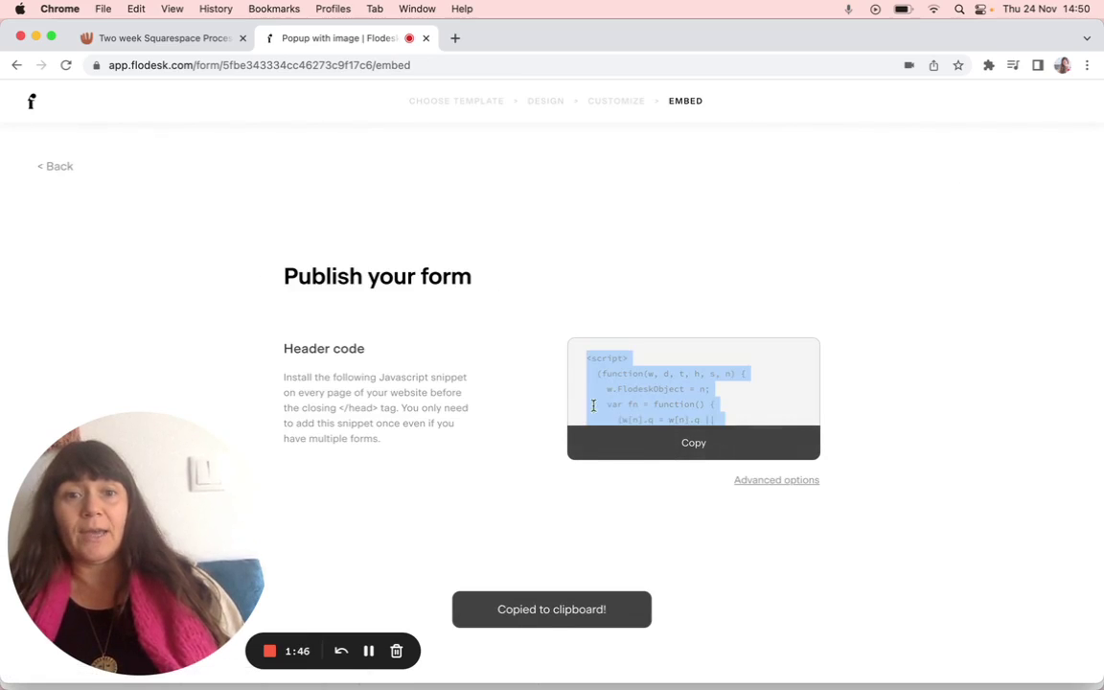
# Step: Switch to Squarespace, back out to the main Settings list and close the preview popup
pyautogui.click(163, 39)
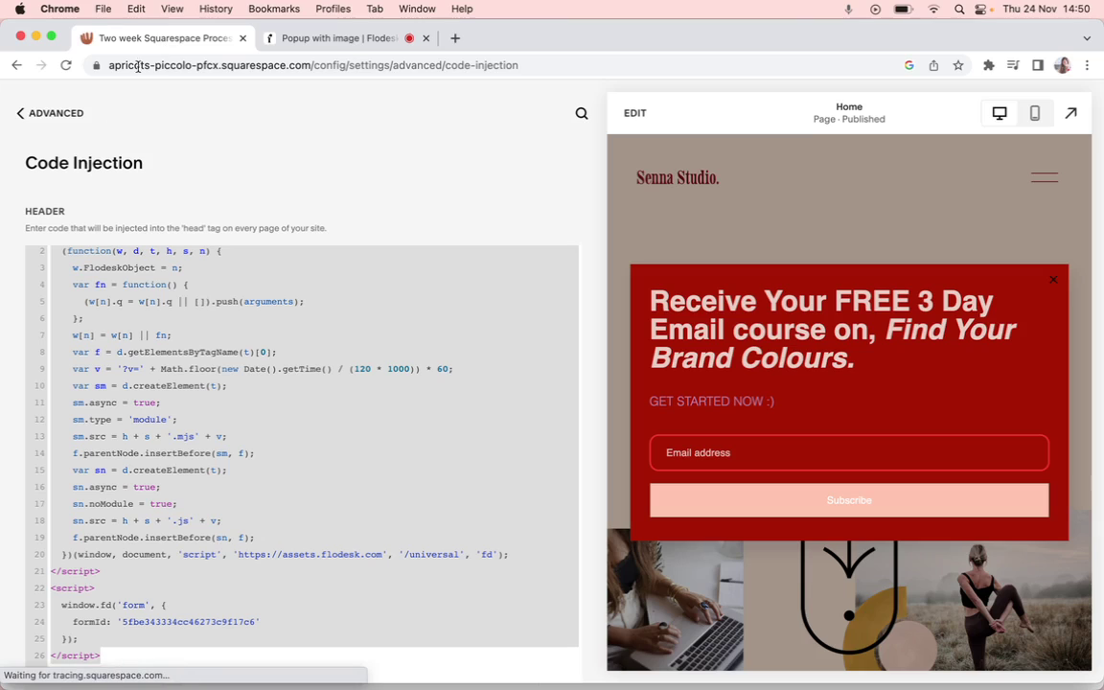
pyautogui.click(56, 113)
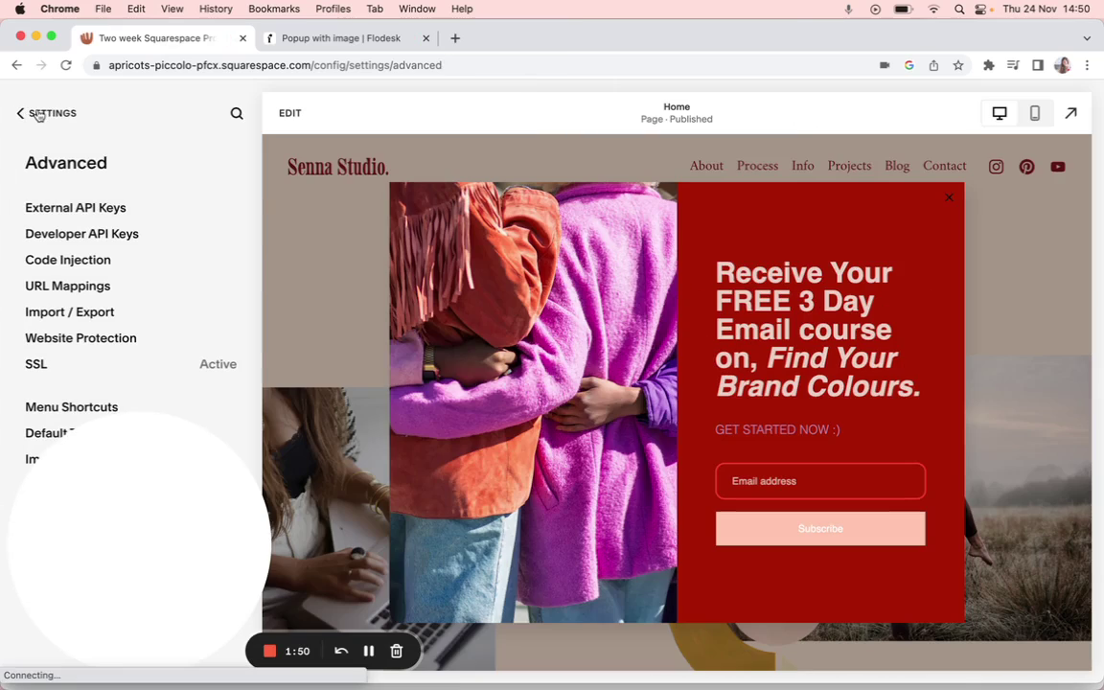
pyautogui.click(39, 113)
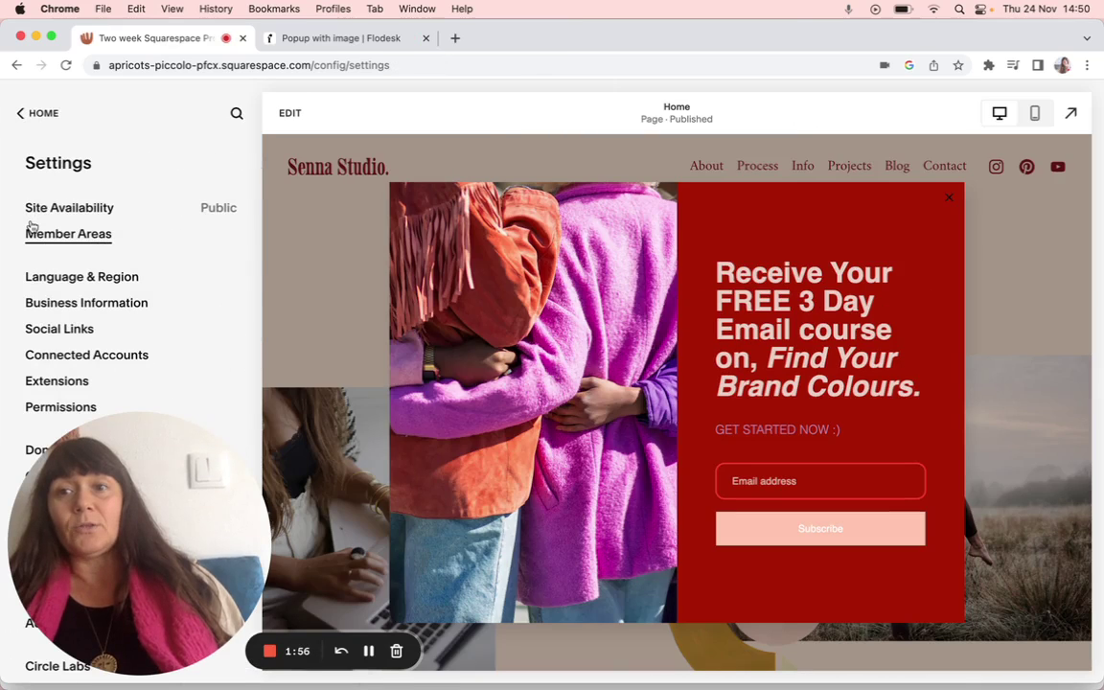
pyautogui.moveTo(159, 524); pyautogui.dragTo(523, 525)
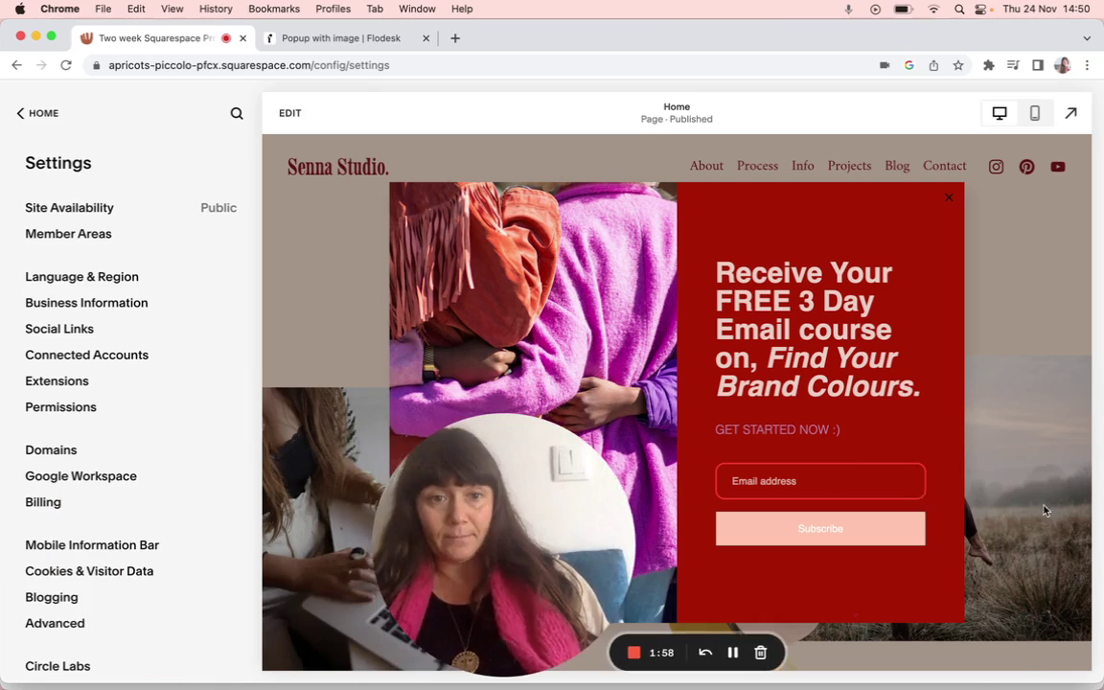
pyautogui.click(1059, 409)
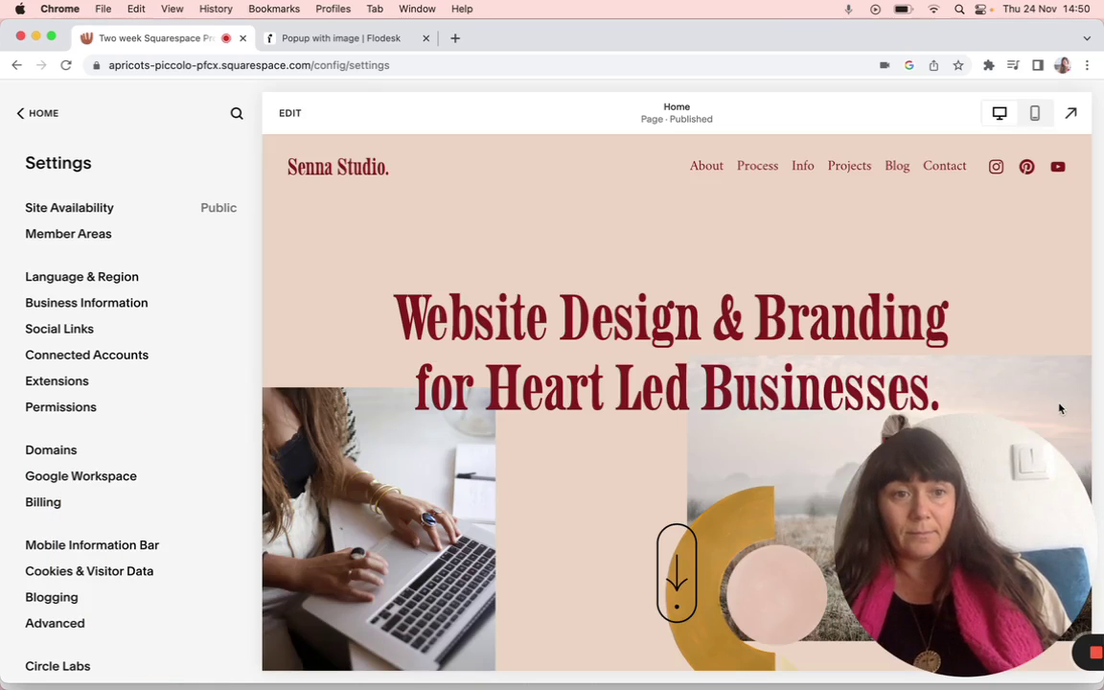
# Step: Put the Flodesk popup script into the Code Injection Header field, then return to Settings
pyautogui.click(57, 626)
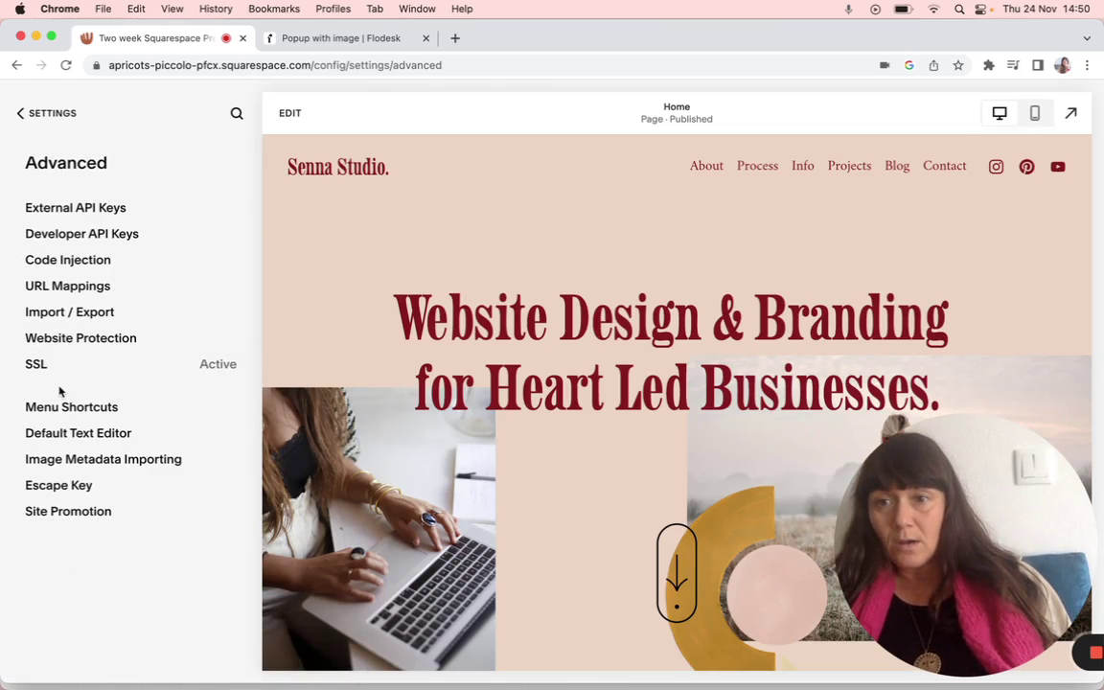
pyautogui.click(68, 269)
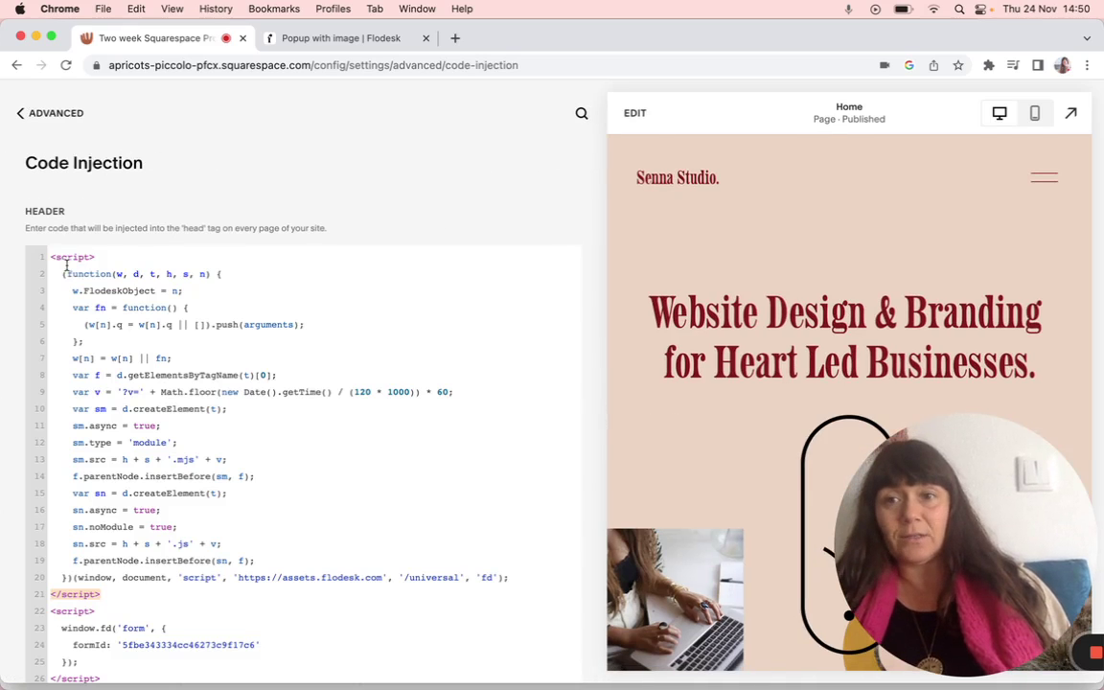
pyautogui.moveTo(52, 257); pyautogui.dragTo(202, 670)
pyautogui.press('super+c')
pyautogui.click(200, 671)
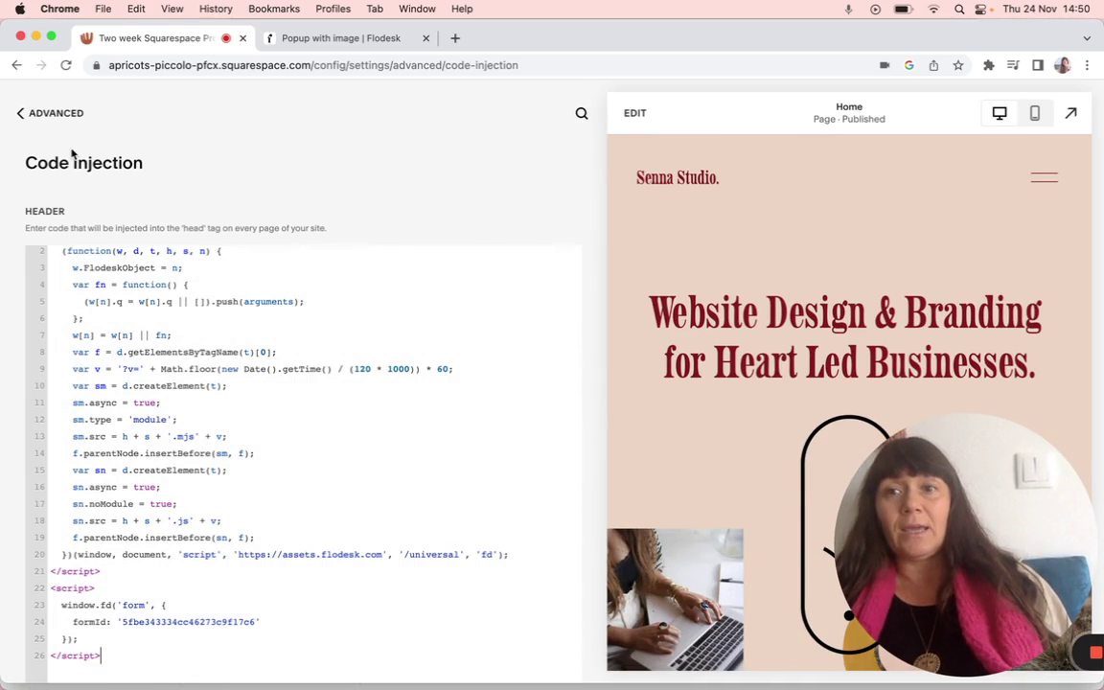
pyautogui.click(42, 114)
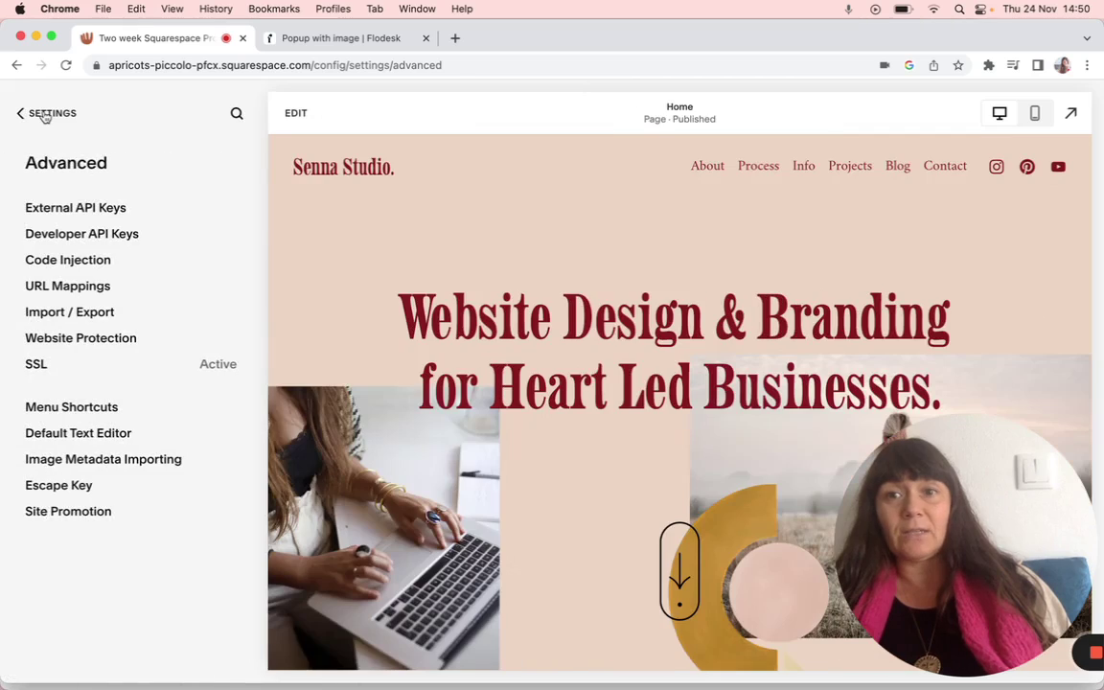
pyautogui.click(44, 114)
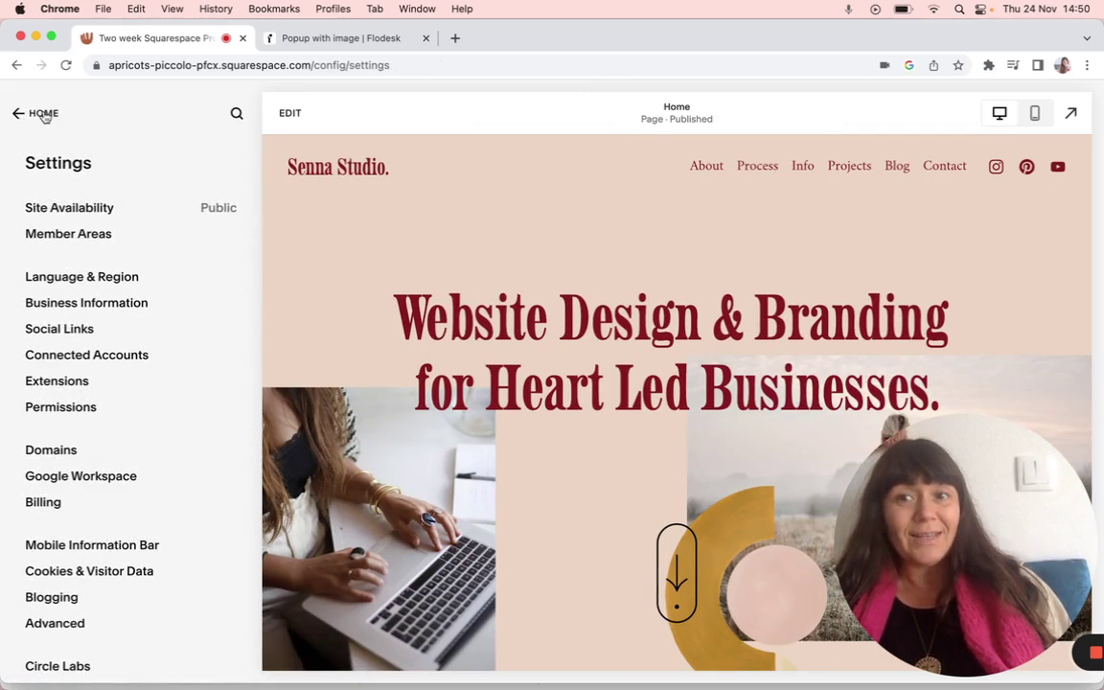
pyautogui.click(458, 38)
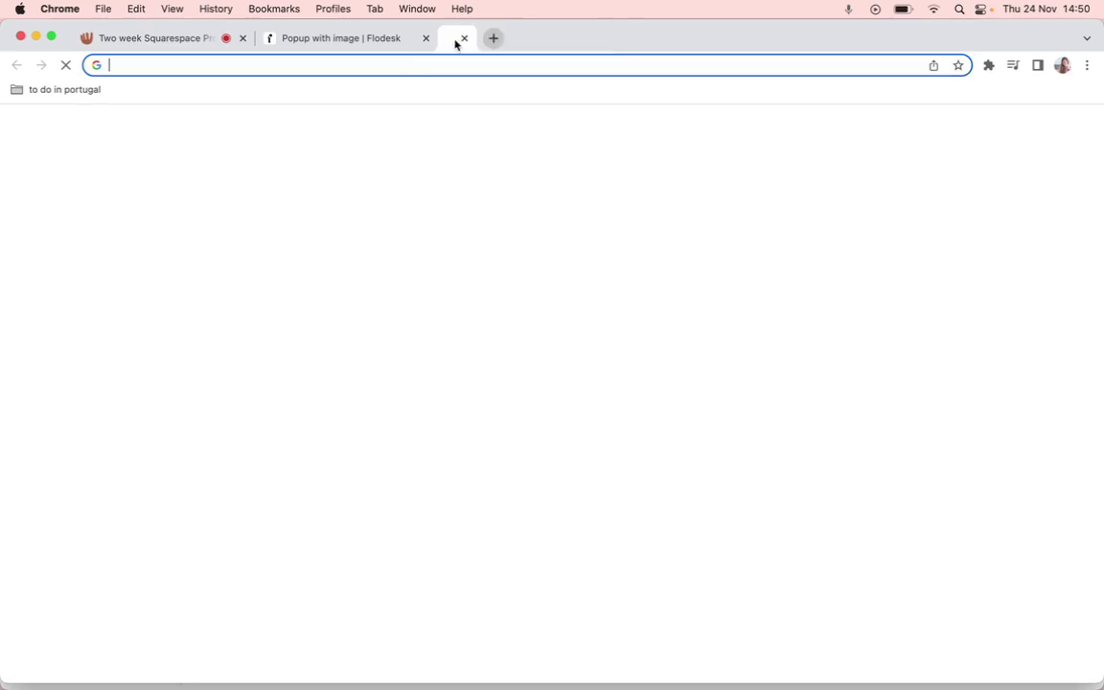
pyautogui.click(394, 65)
pyautogui.write('www.sennastudio.co')
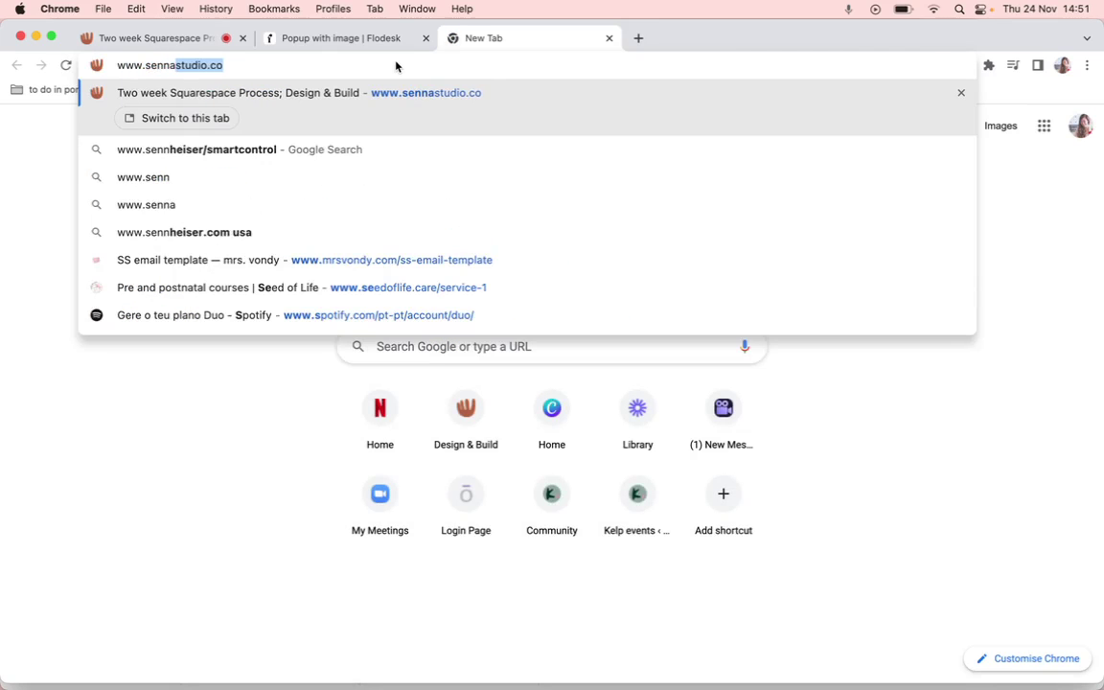
pyautogui.press('Return')
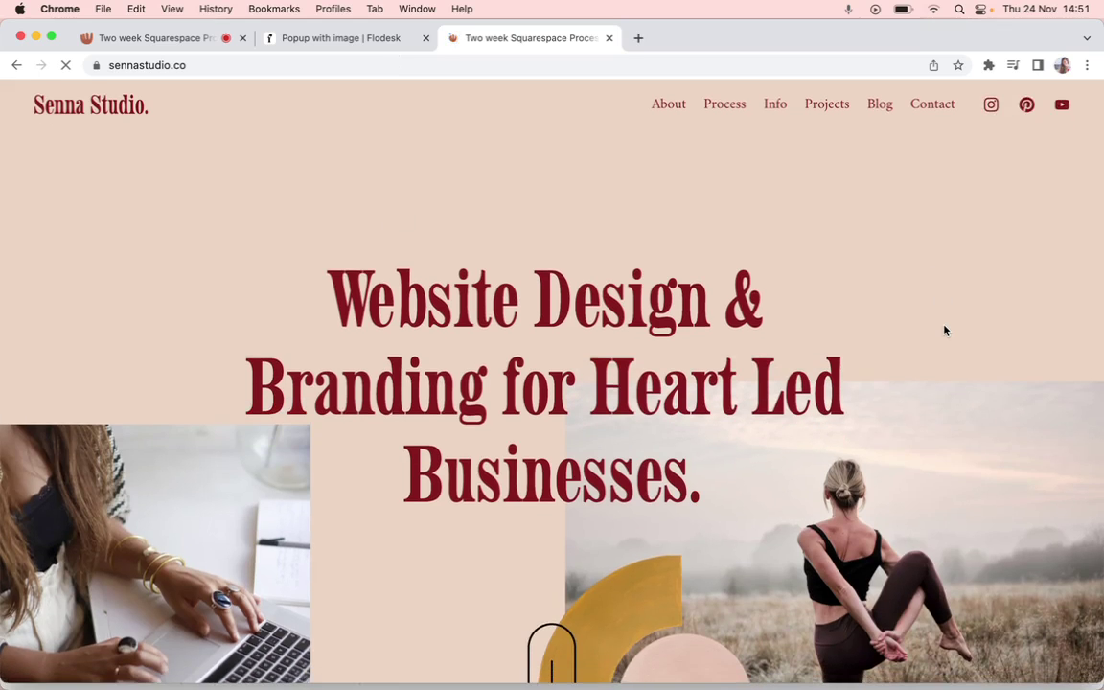
# Step: Scroll down the homepage until the red free email course popup appears
pyautogui.scroll(-3, 943, 330)
pyautogui.scroll(-10, 944, 330)
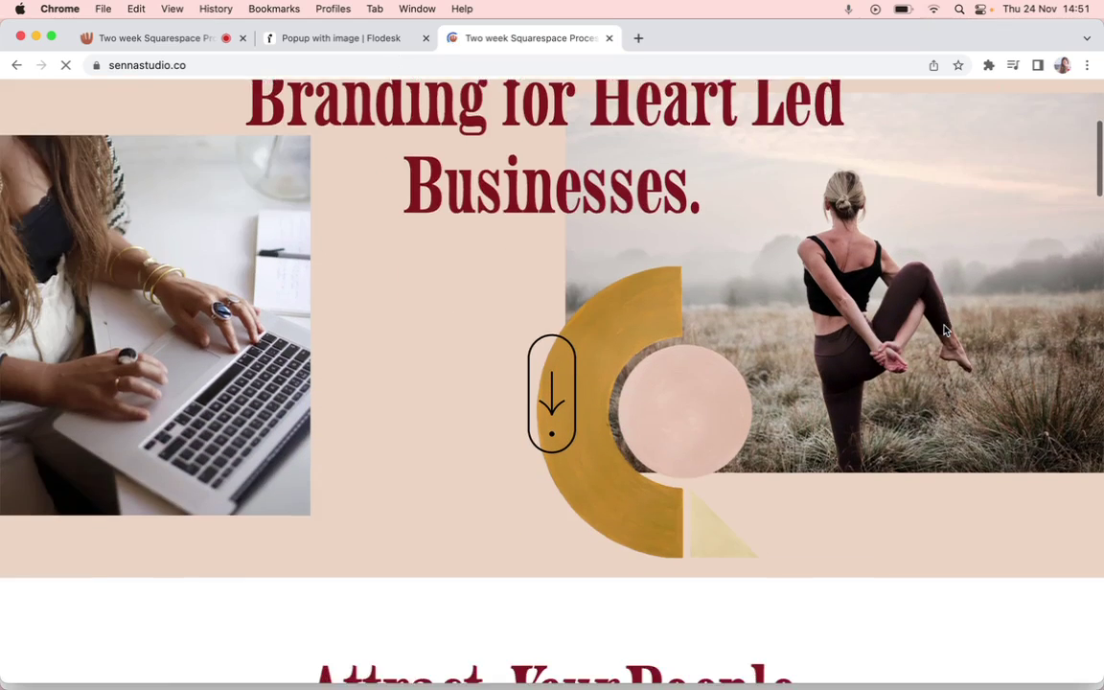
pyautogui.scroll(-10, 943, 331)
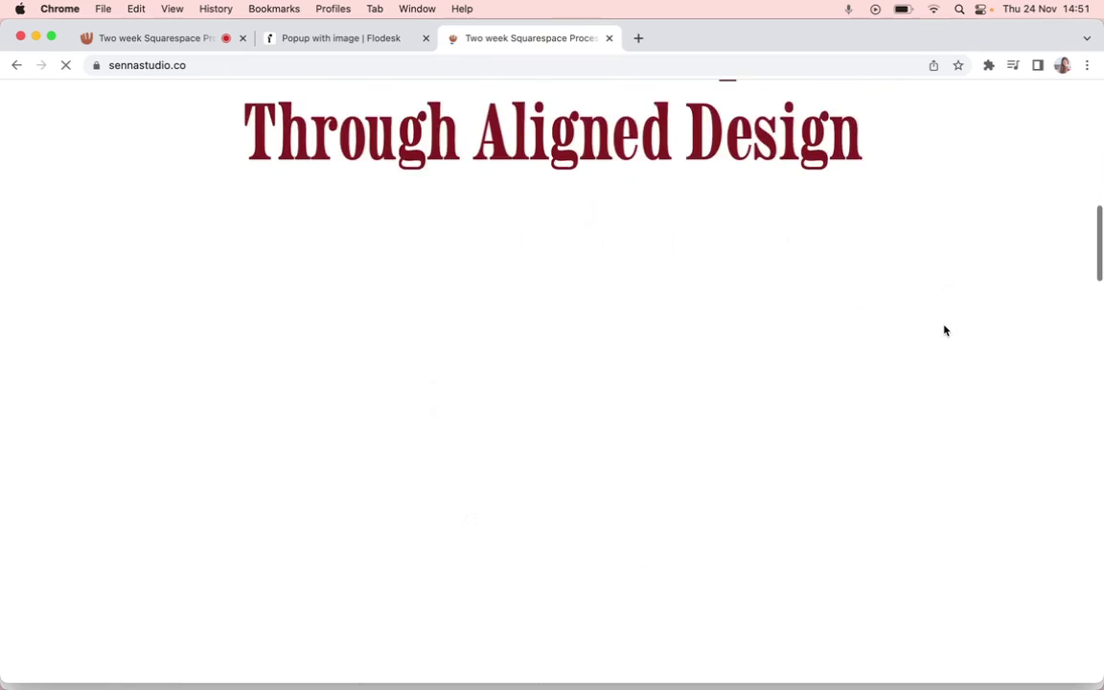
pyautogui.scroll(-5, 944, 331)
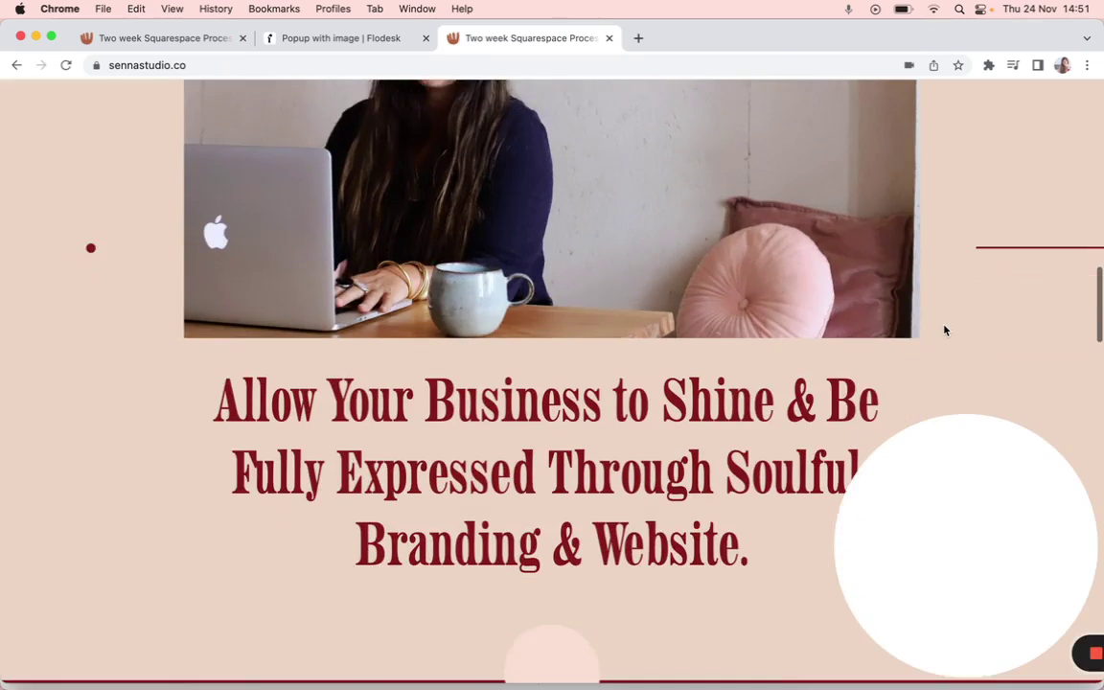
pyautogui.scroll(-8, 943, 331)
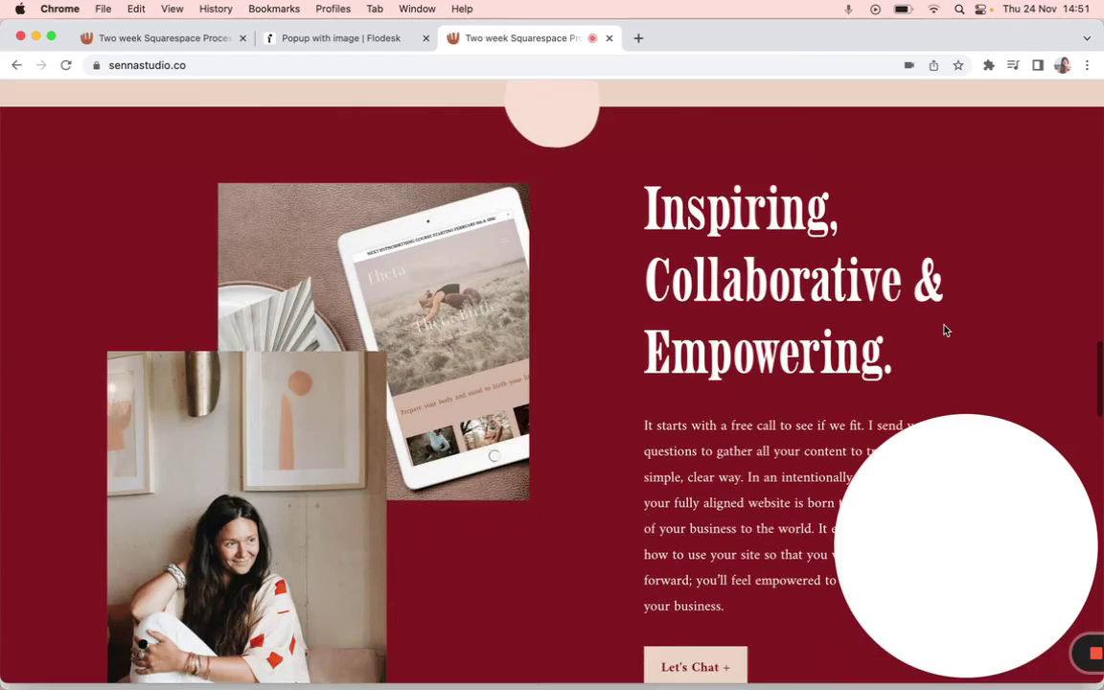
pyautogui.scroll(-8, 944, 331)
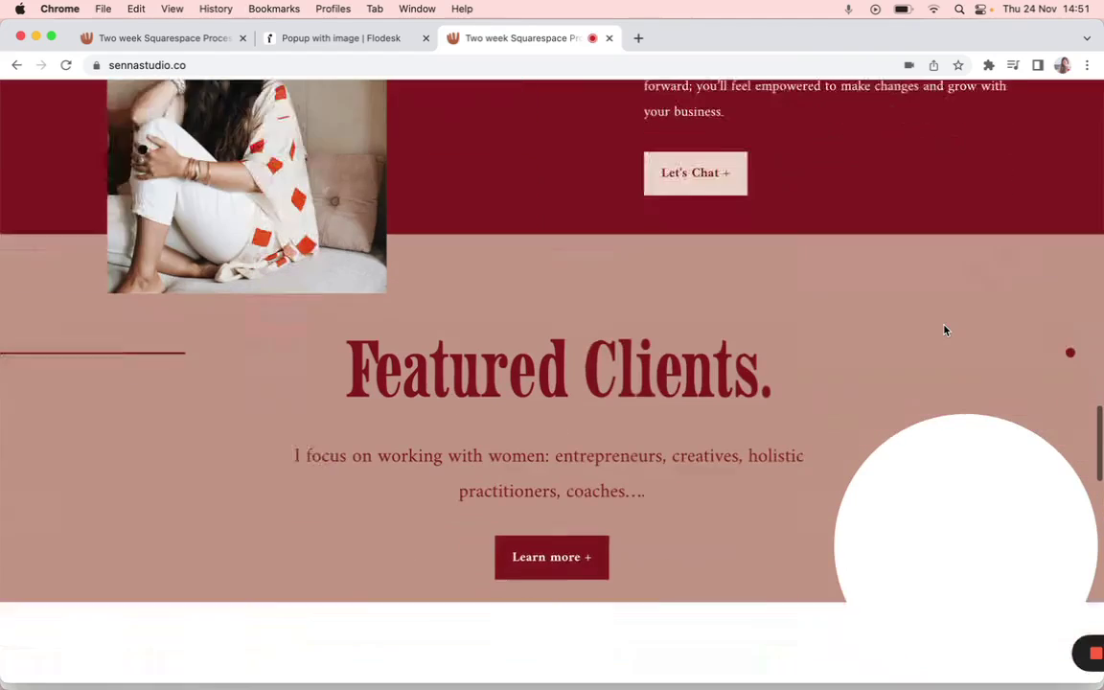
pyautogui.scroll(-10, 944, 330)
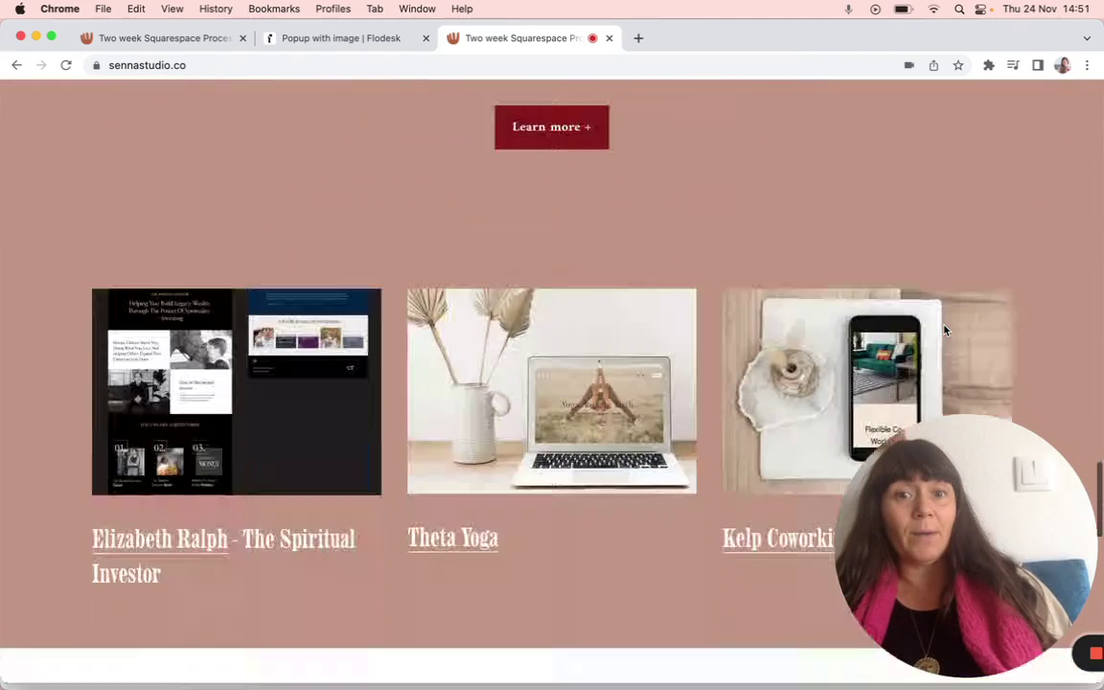
pyautogui.scroll(-5, 944, 331)
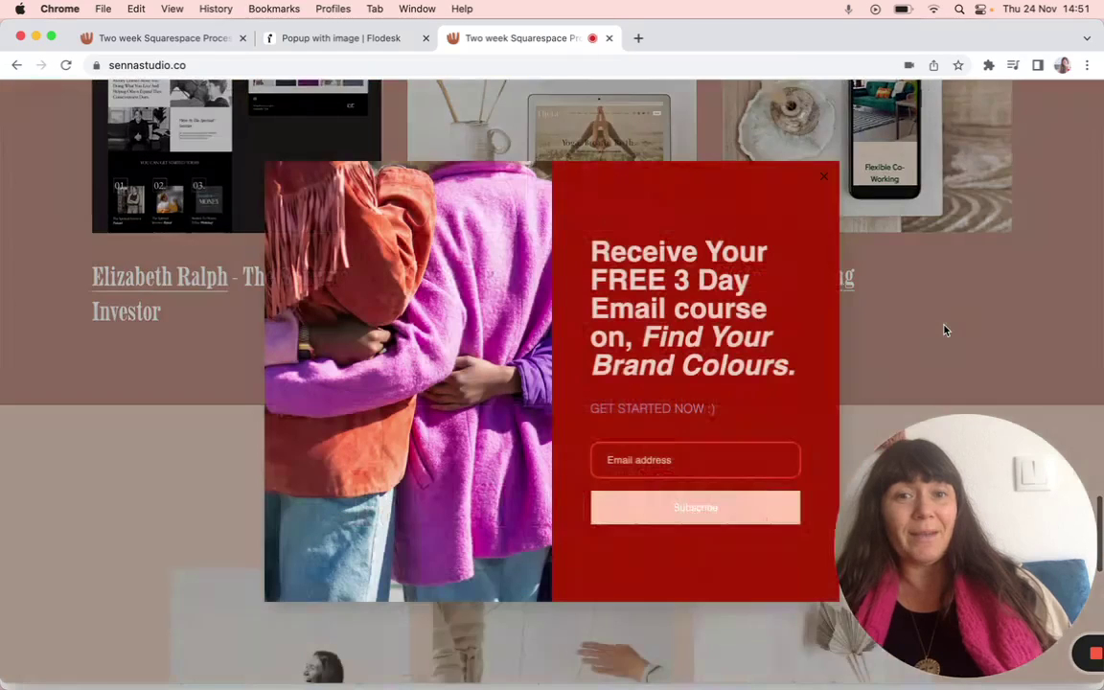